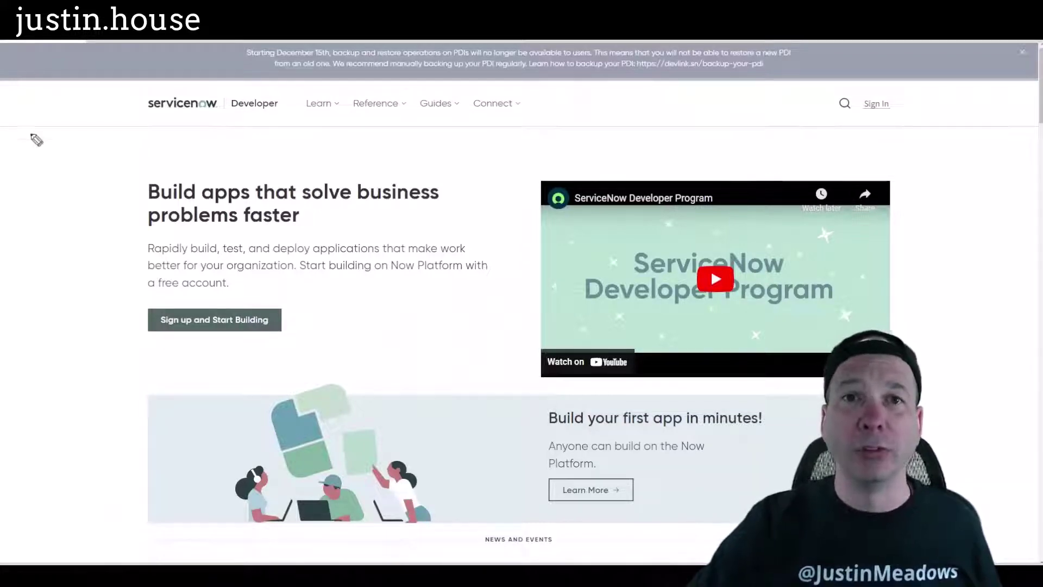
In the 'How to backup your PDI' post, search 'application' to reach the Reminders advice on application files
mouse_move(426, 171)
mouse_down()
mouse_move(386, 80)
mouse_move(375, 93)
mouse_move(403, 87)
mouse_up()
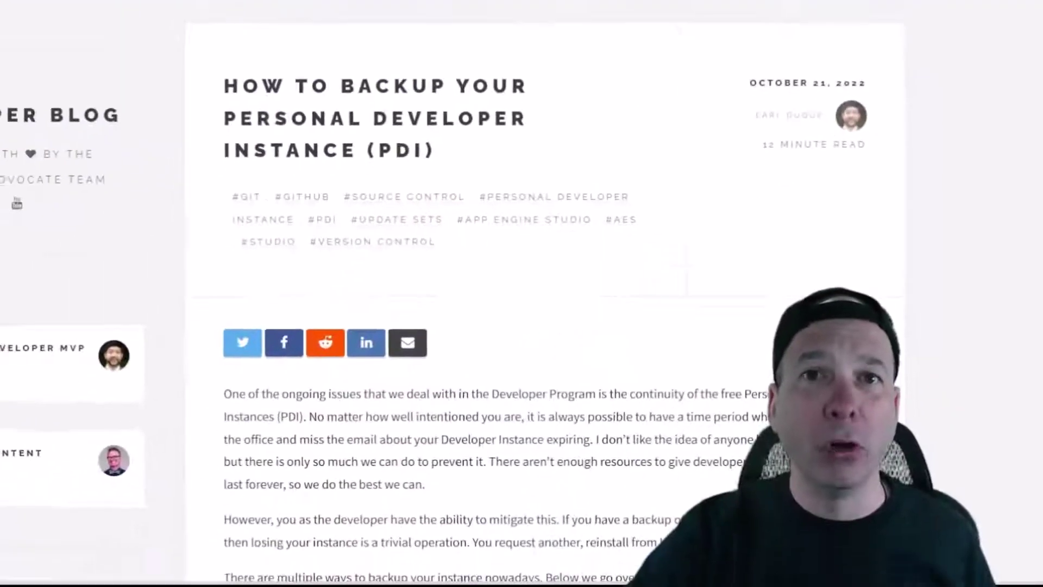
scroll(383, 62, down, 7)
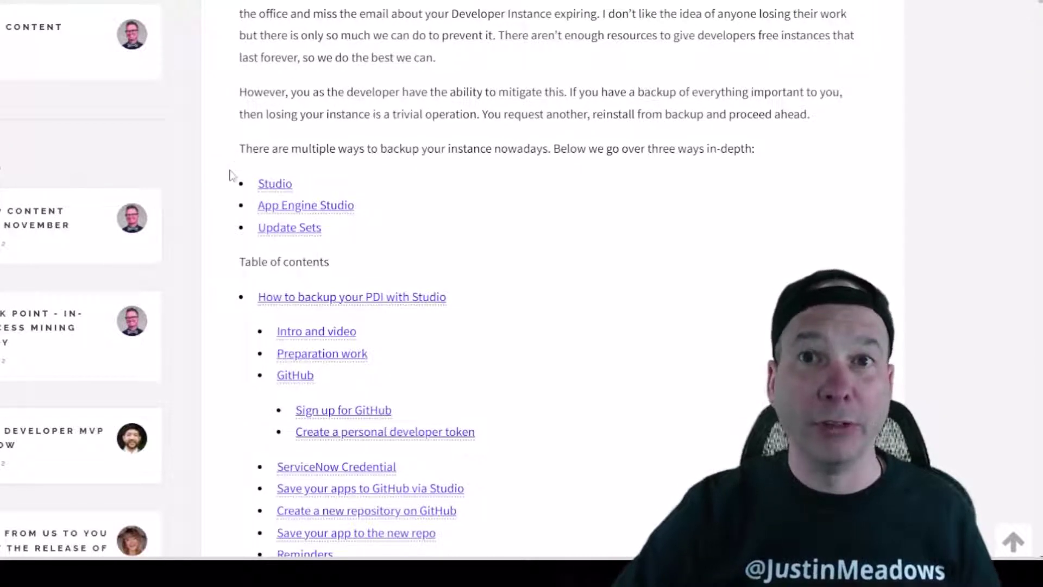
drag(220, 164, 397, 253)
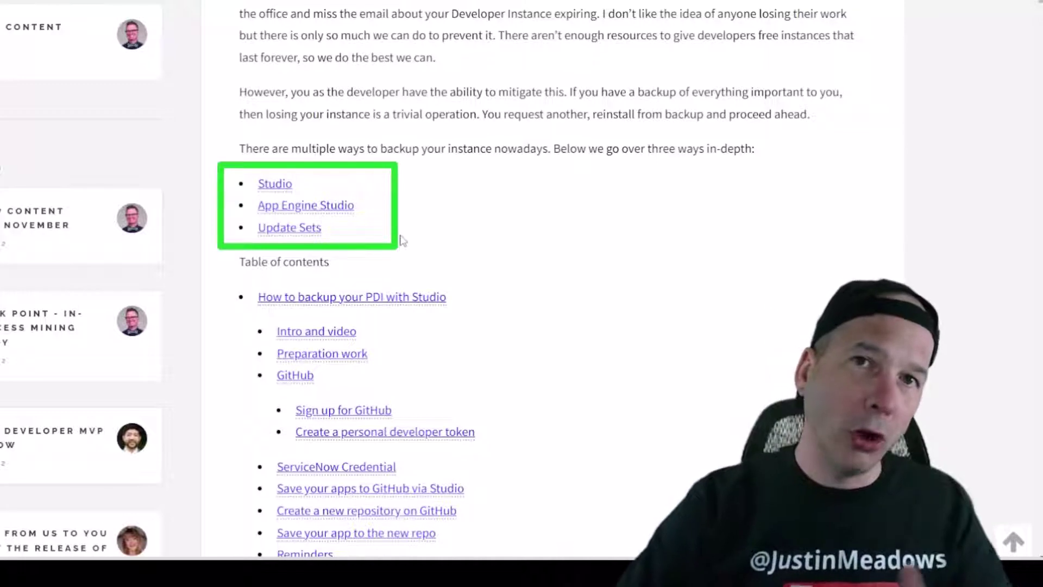
key(Escape)
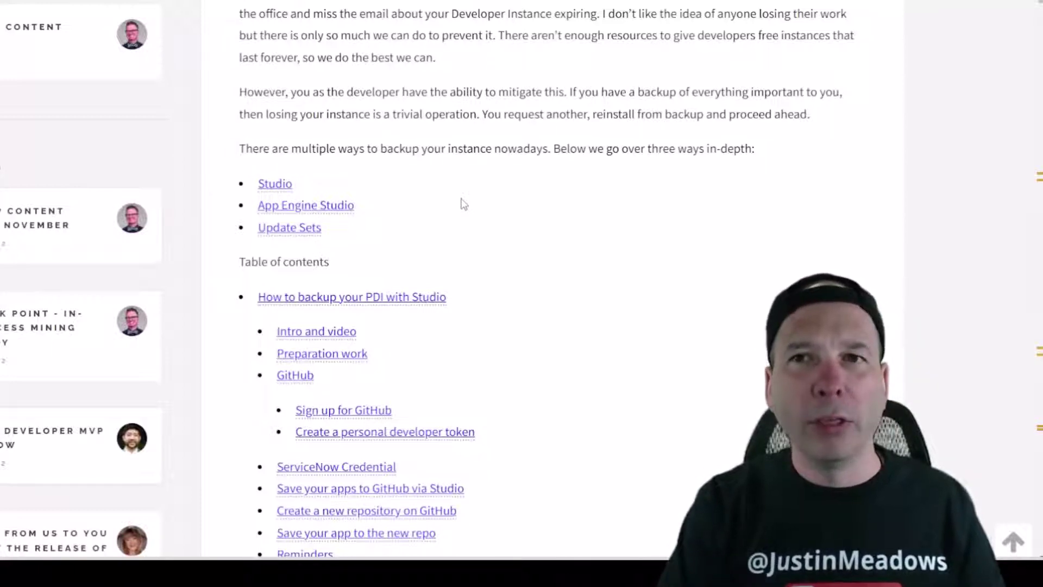
key(Return)
key(Return)
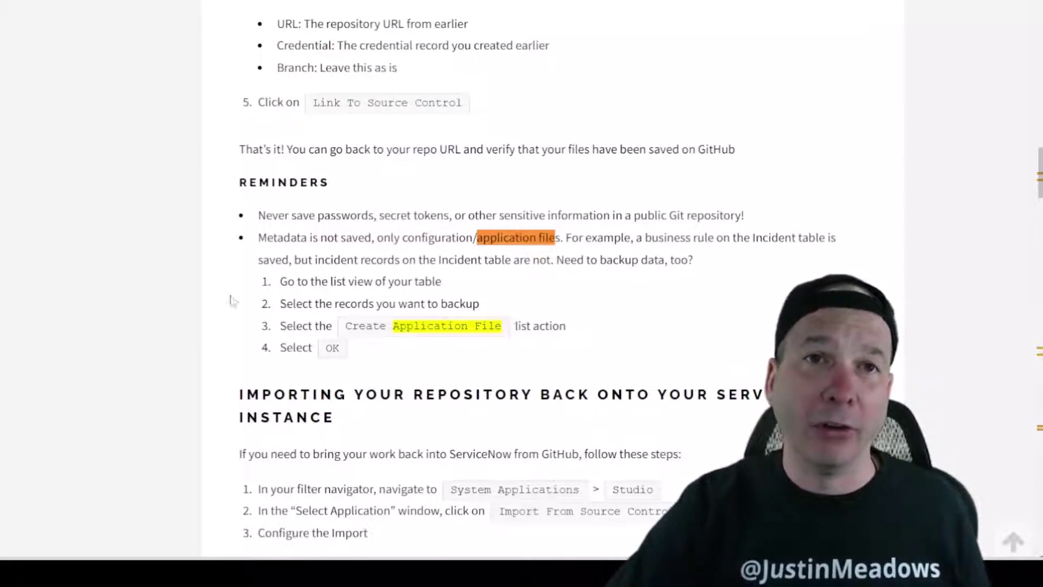
mouse_move(70, 573)
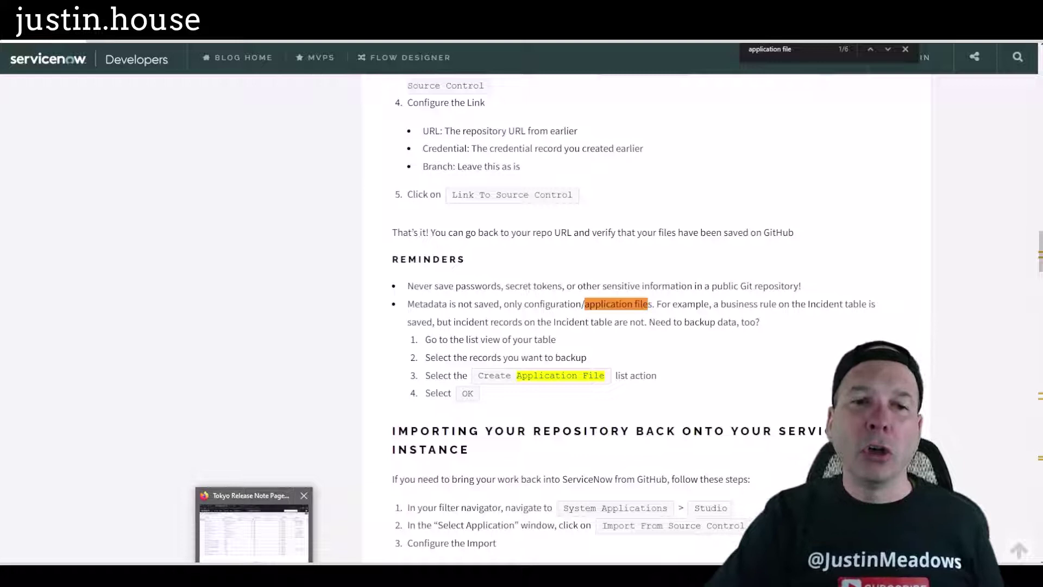
On the Tokyo Release Note Pages list, view Create Application Files' Load When options, then dismiss without creating
click(253, 526)
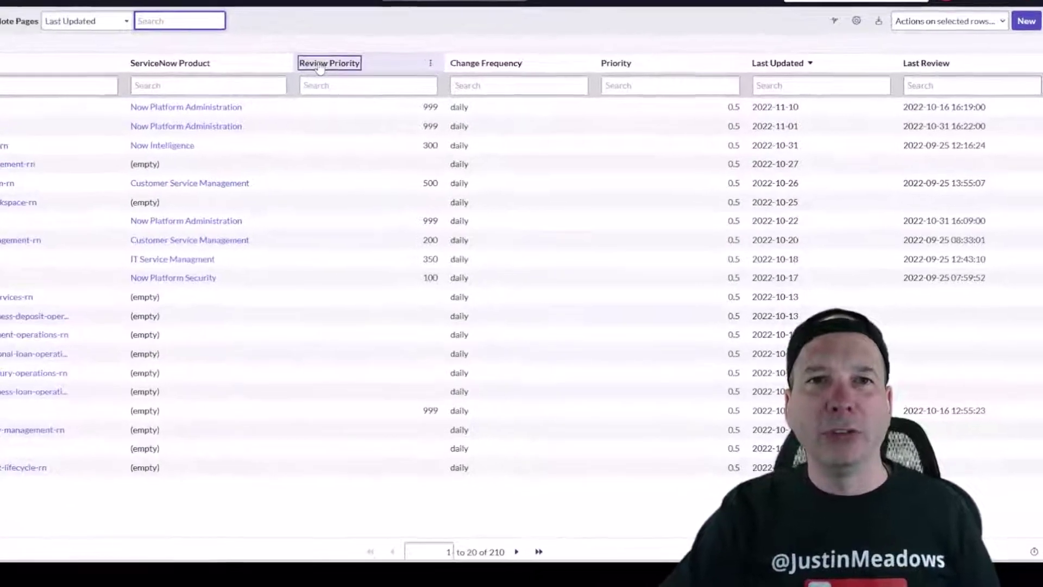
right_click(404, 129)
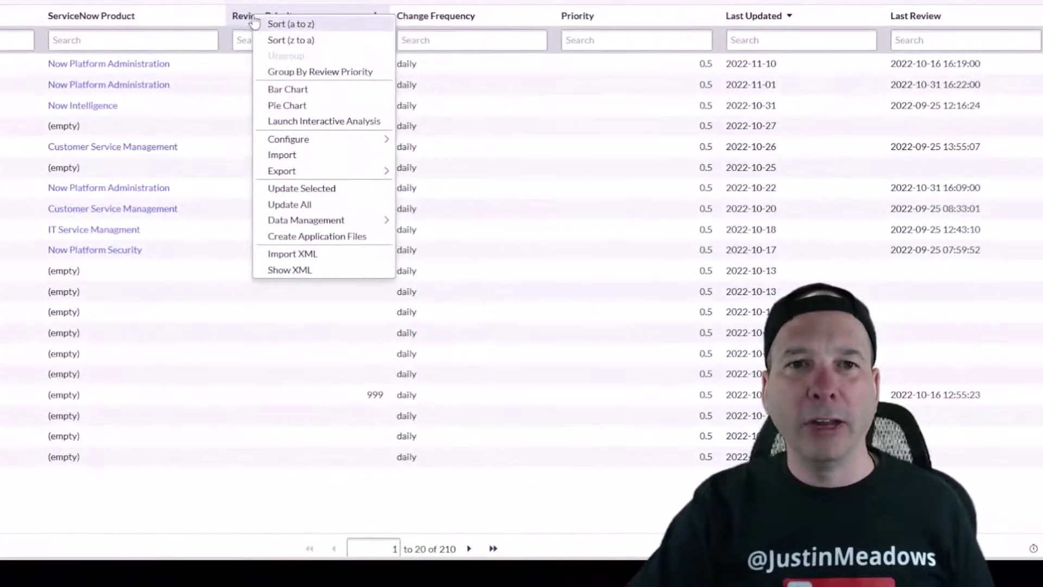
click(344, 238)
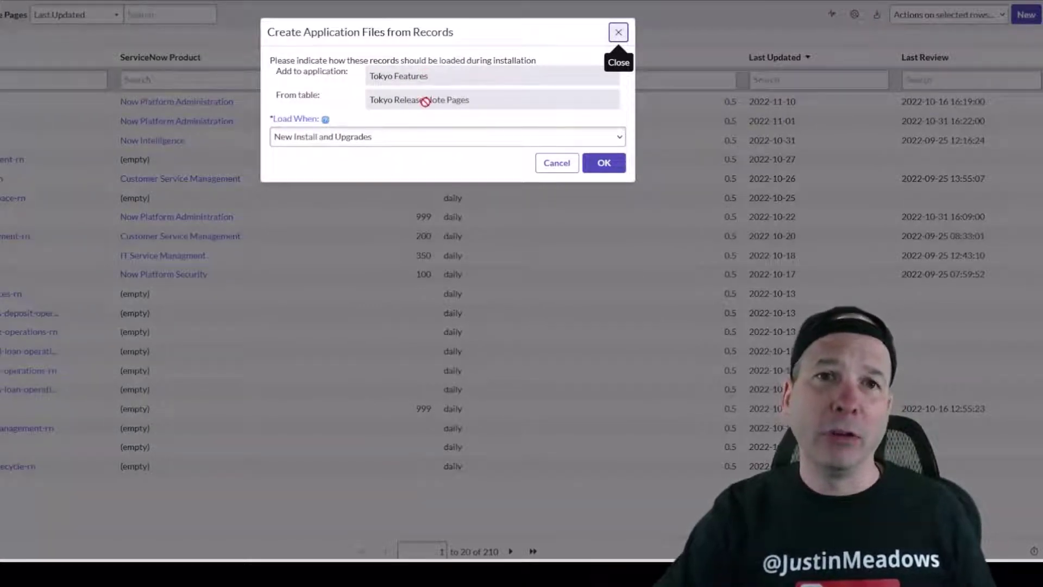
click(396, 143)
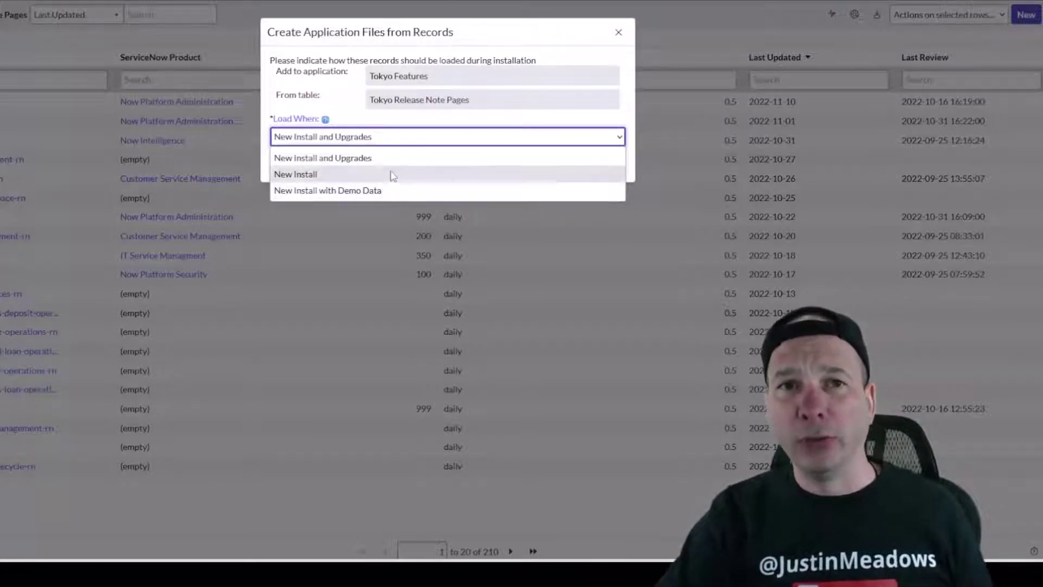
click(528, 43)
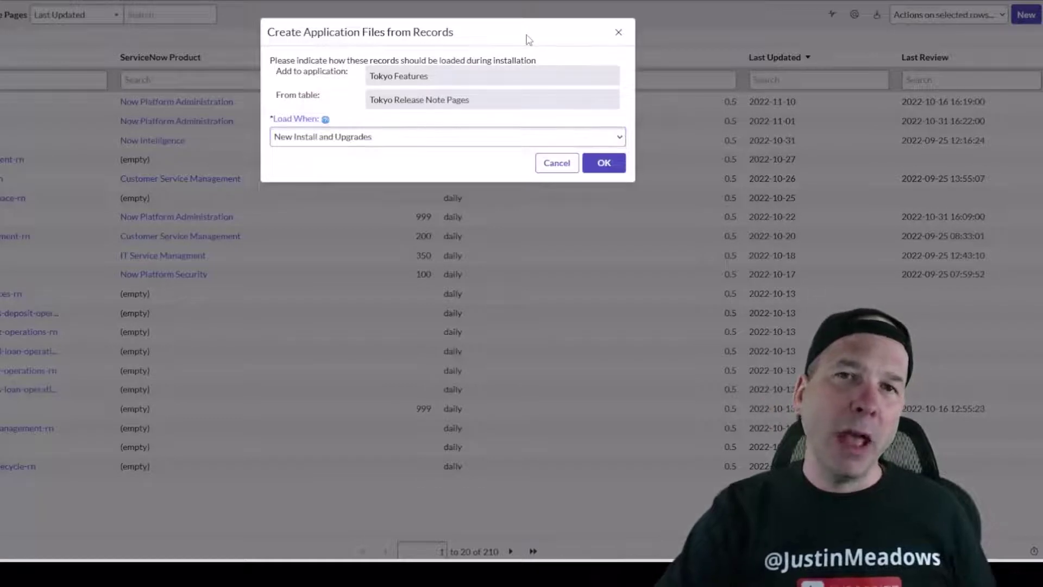
click(559, 163)
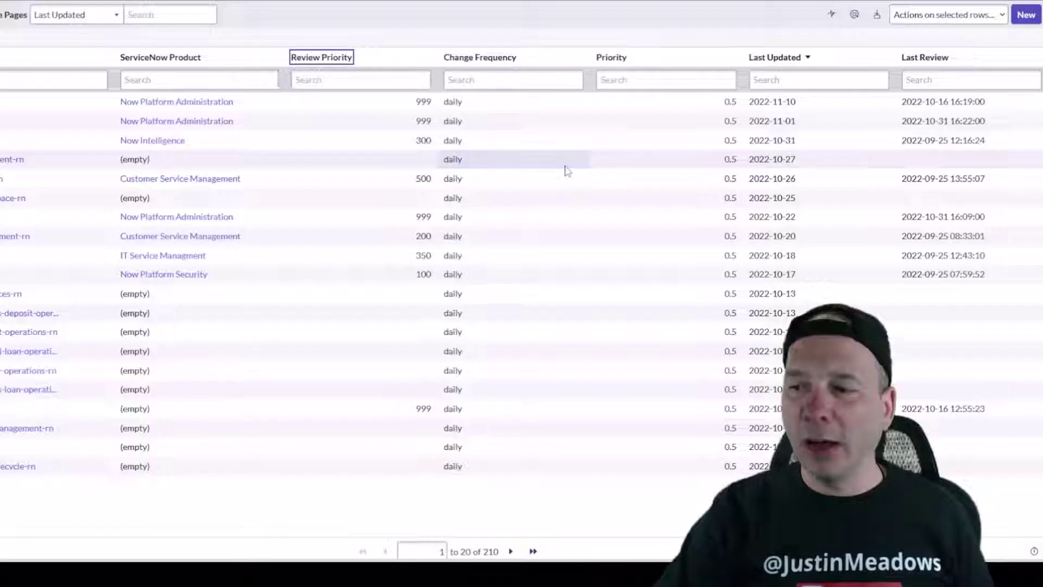
Highlight the pager showing 1 to 20 of 210 Tokyo Release Note Pages records
mouse_move(543, 482)
mouse_down()
mouse_move(489, 531)
mouse_move(482, 519)
mouse_move(503, 526)
mouse_up()
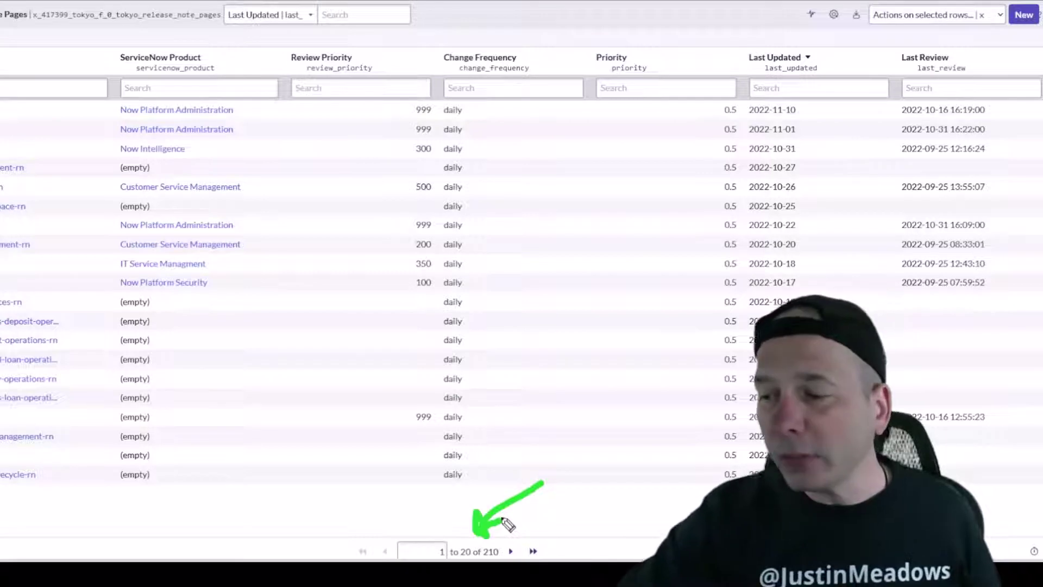
key(Escape)
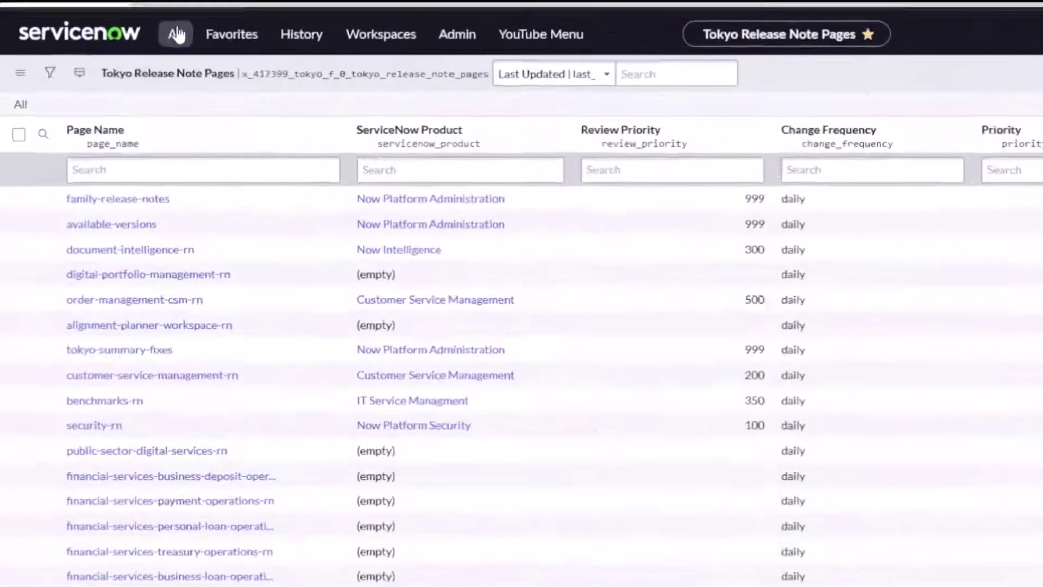
Open System Export Sets > Administration > Export Sets and page through the 26 export sets
click(176, 35)
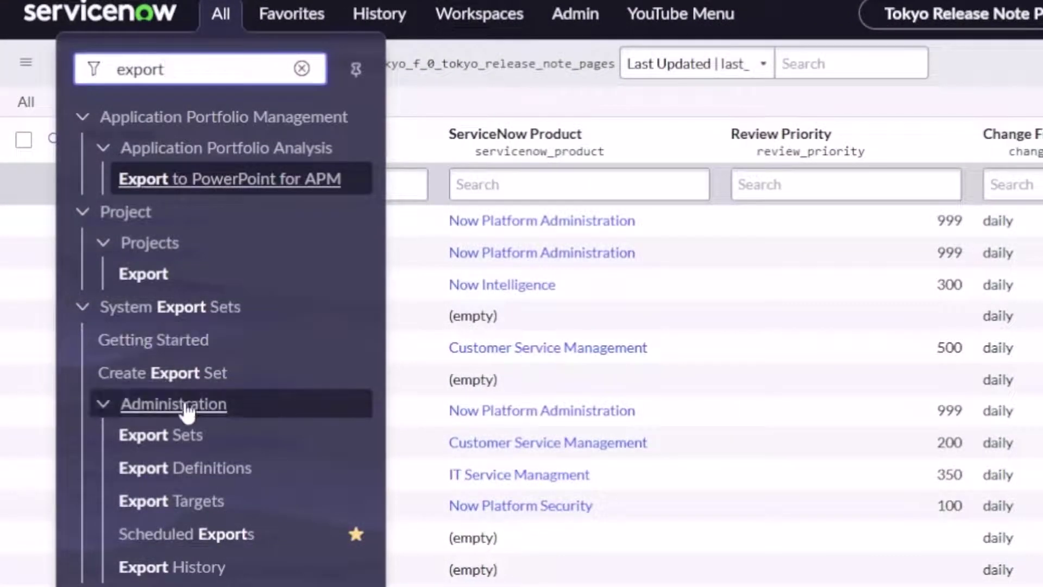
click(162, 435)
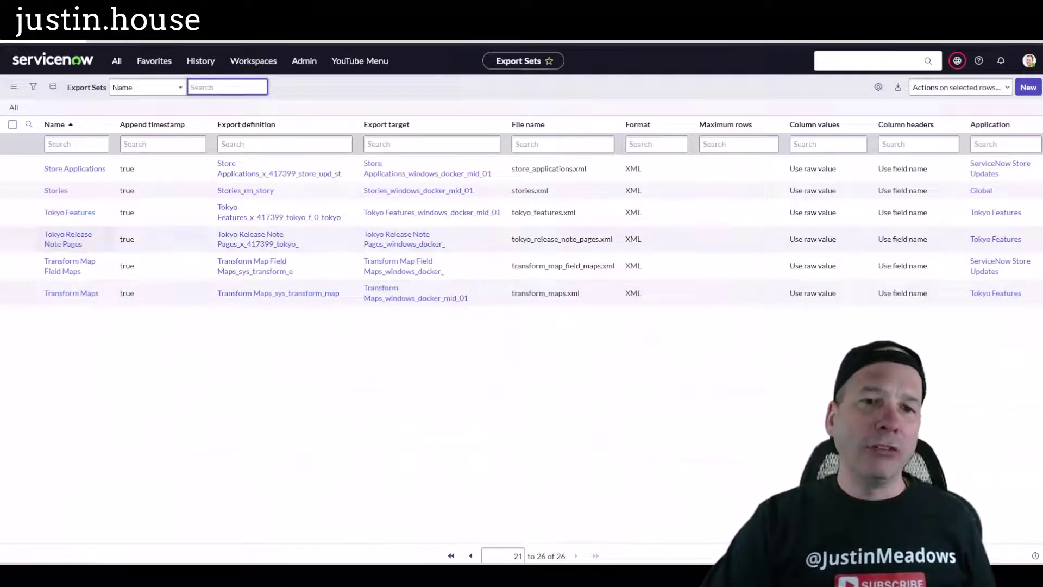
click(450, 556)
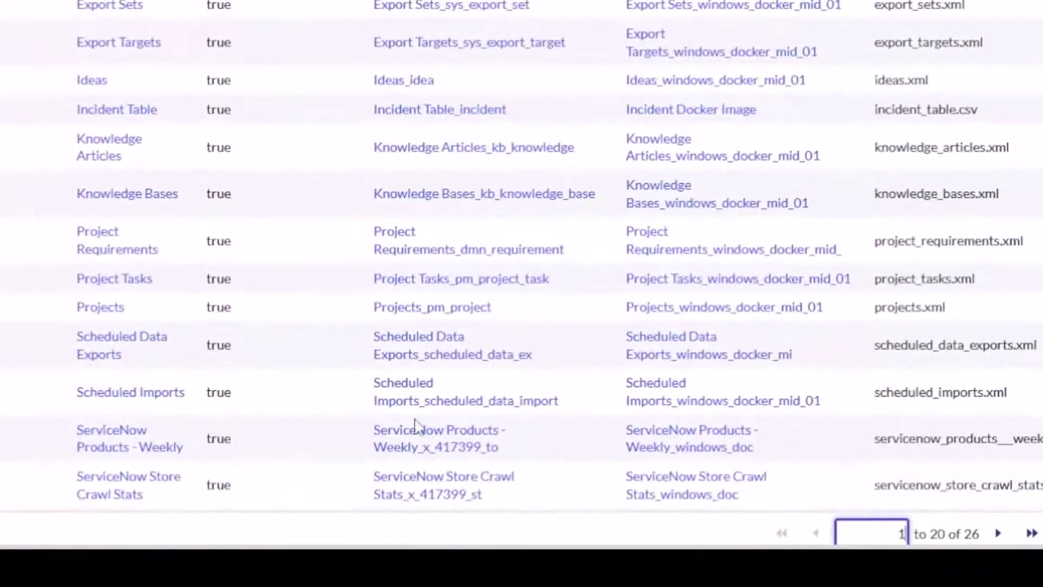
mouse_move(25, 65)
mouse_down()
mouse_move(228, 429)
mouse_move(270, 525)
mouse_up()
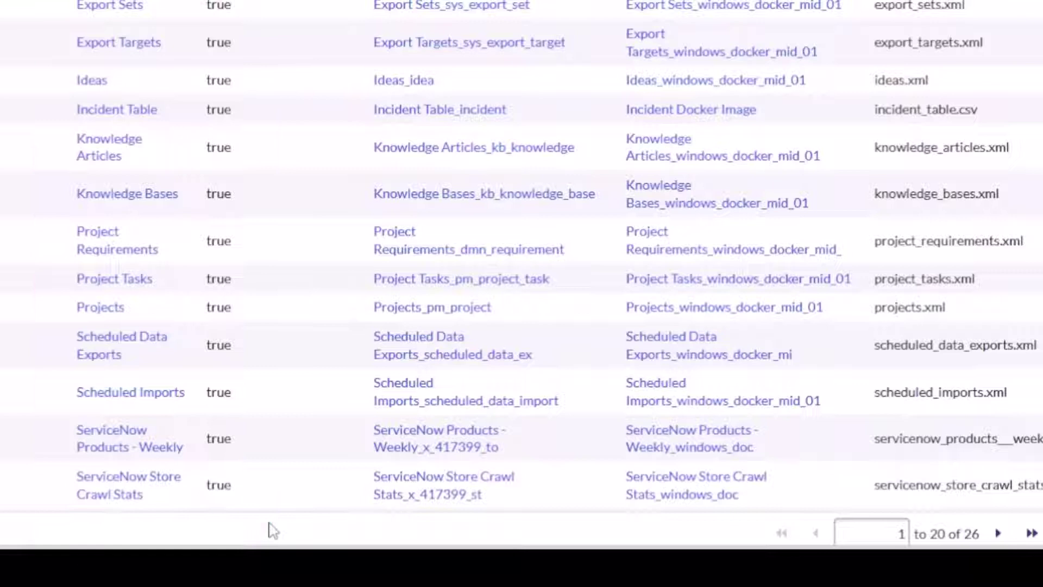
scroll(130, 239, down, 3)
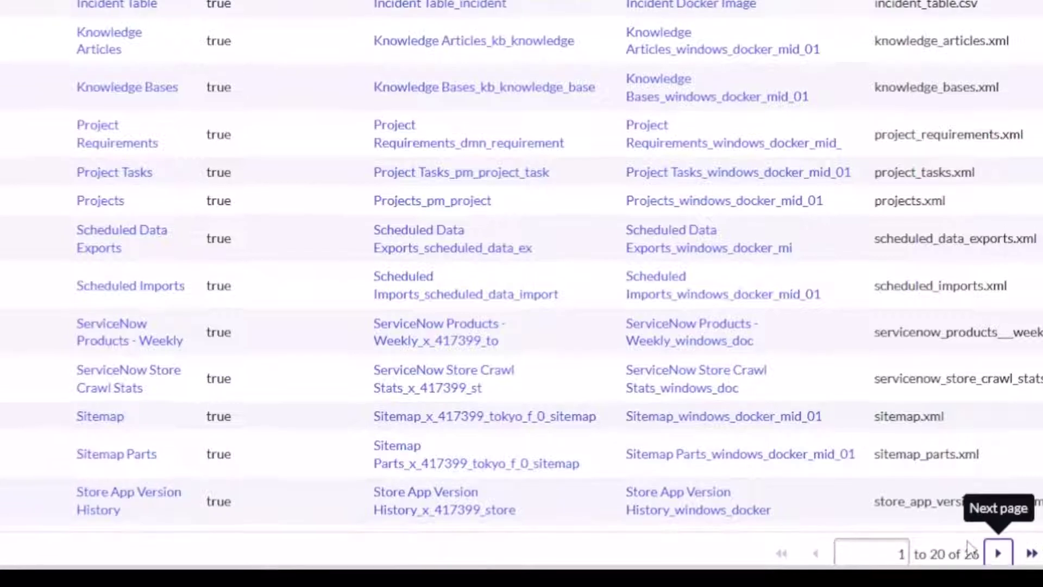
click(998, 533)
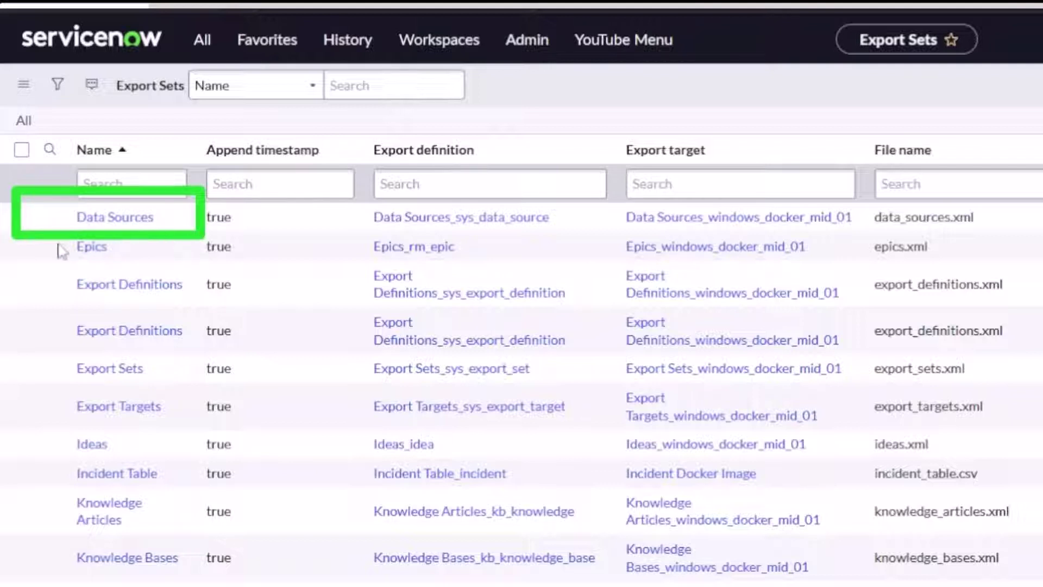
Mark the four Export rows, then scroll down and outline the Transform Map Field Maps and Transform Maps rows
mouse_move(7, 265)
mouse_down()
mouse_move(197, 344)
mouse_move(219, 431)
mouse_up()
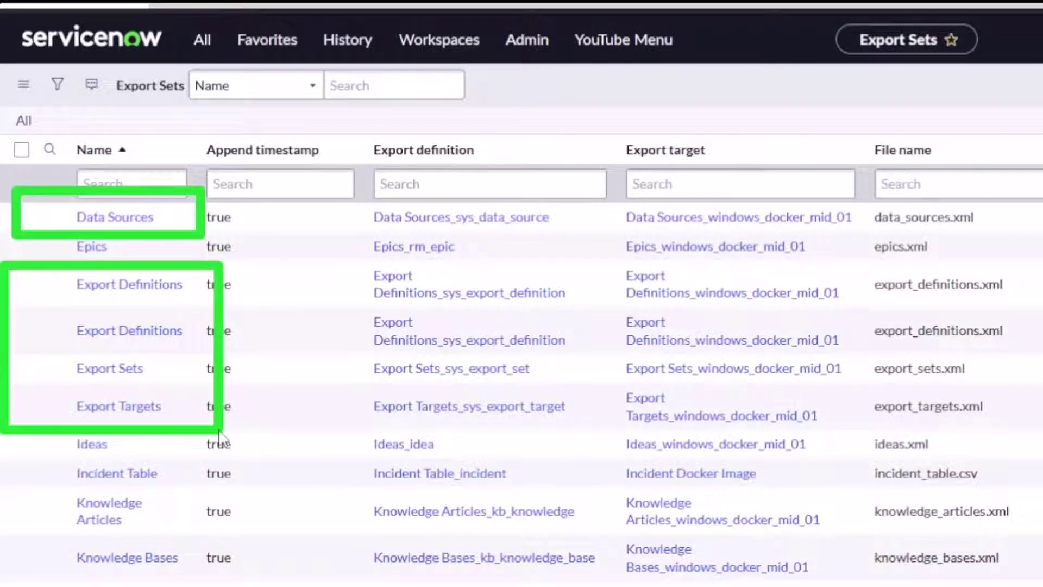
key(Escape)
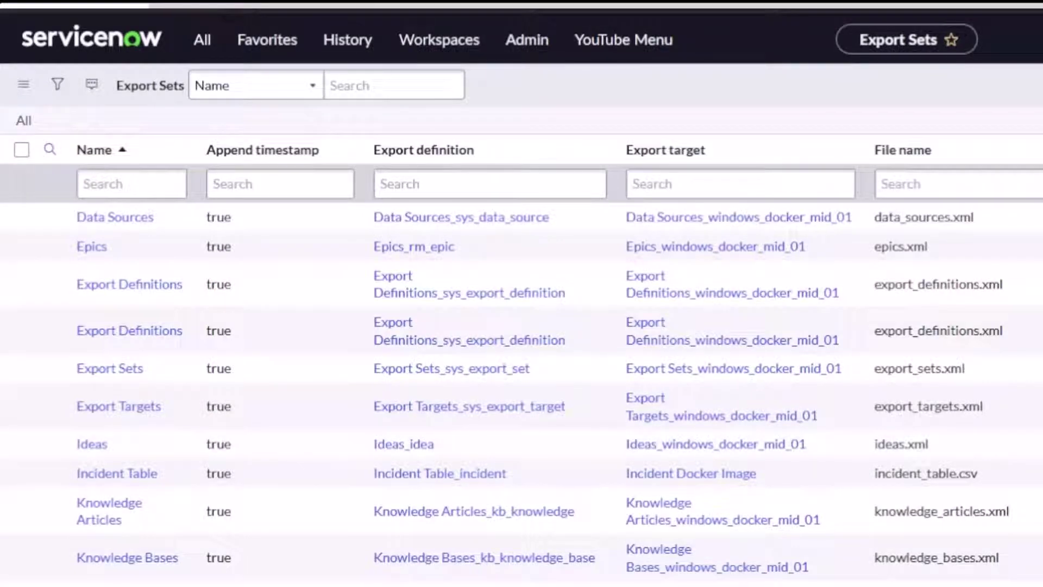
scroll(521, 380, down, 10)
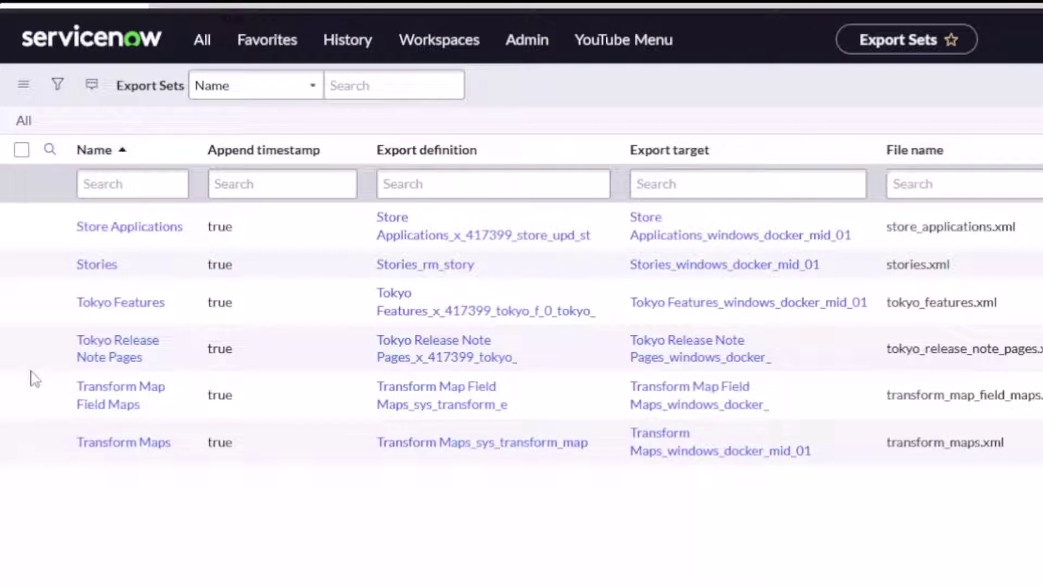
mouse_move(26, 373)
mouse_down()
mouse_move(250, 466)
mouse_move(287, 462)
mouse_up()
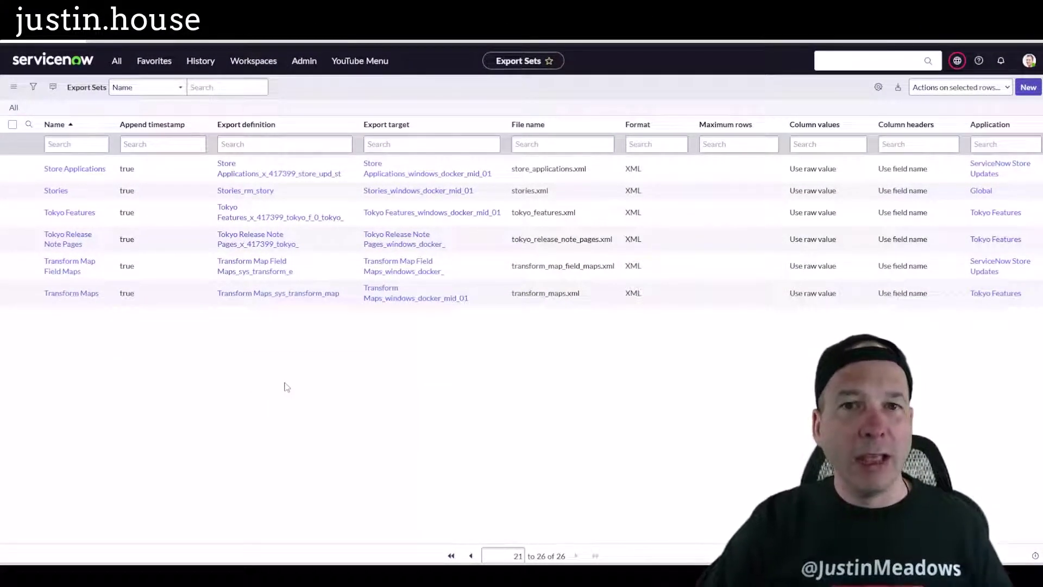
In the pedantic_wing container terminal, go to the root directory, check it with pwd, and clear output
mouse_move(654, 574)
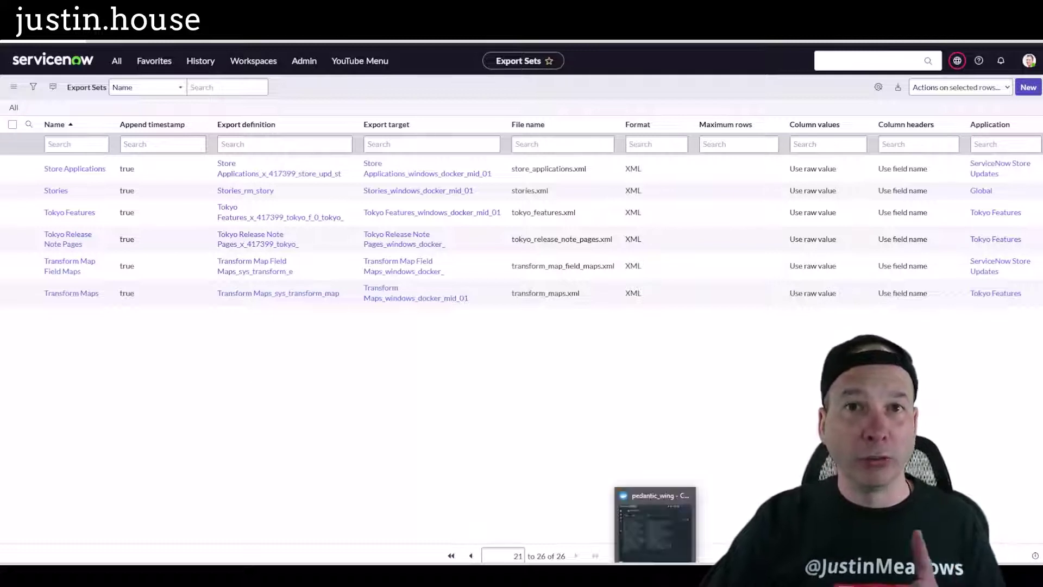
click(655, 525)
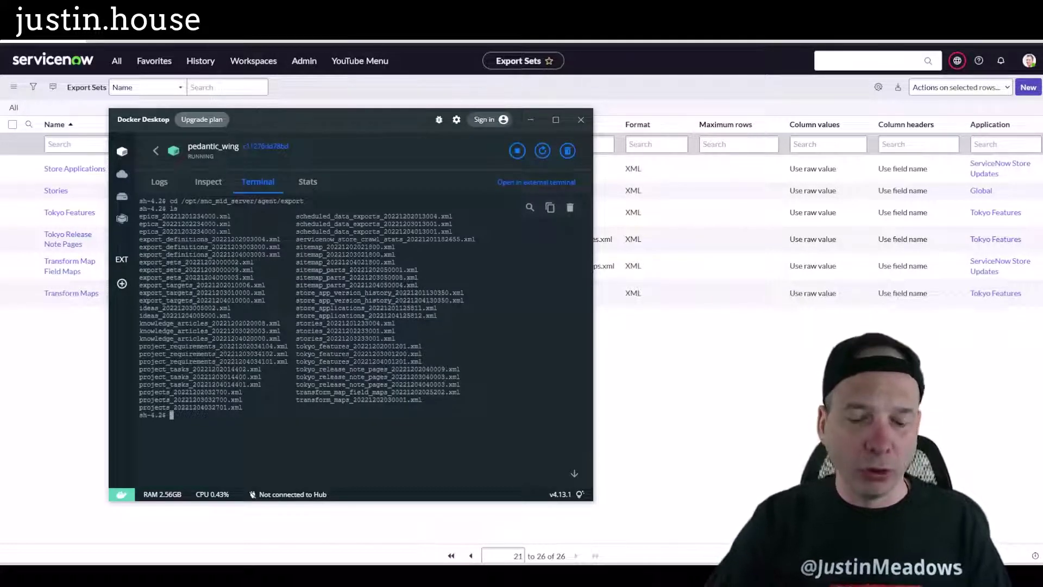
text(cd /)
key(Return)
text(pwd)
key(Return)
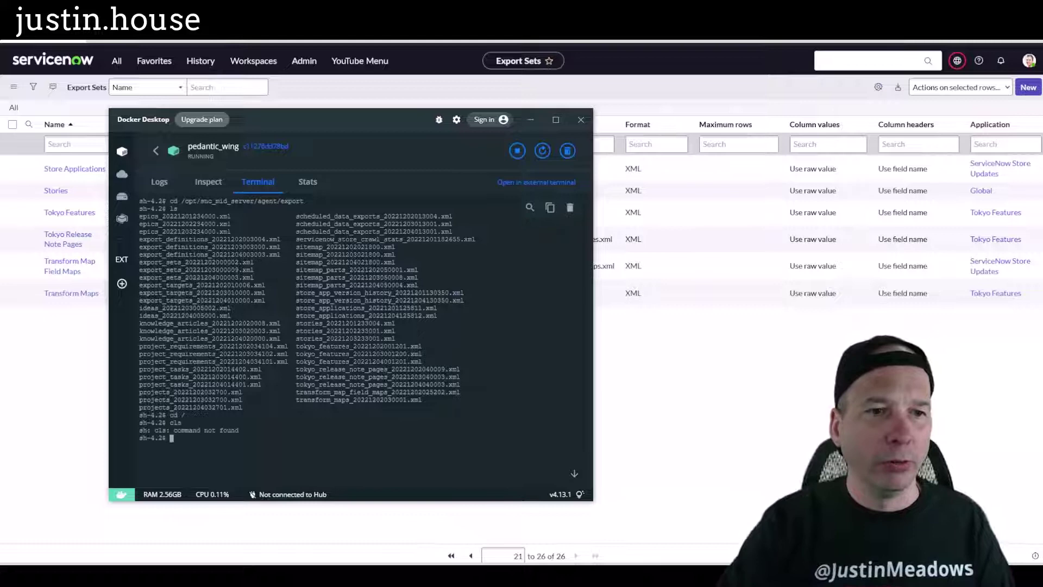
text(clear)
key(Return)
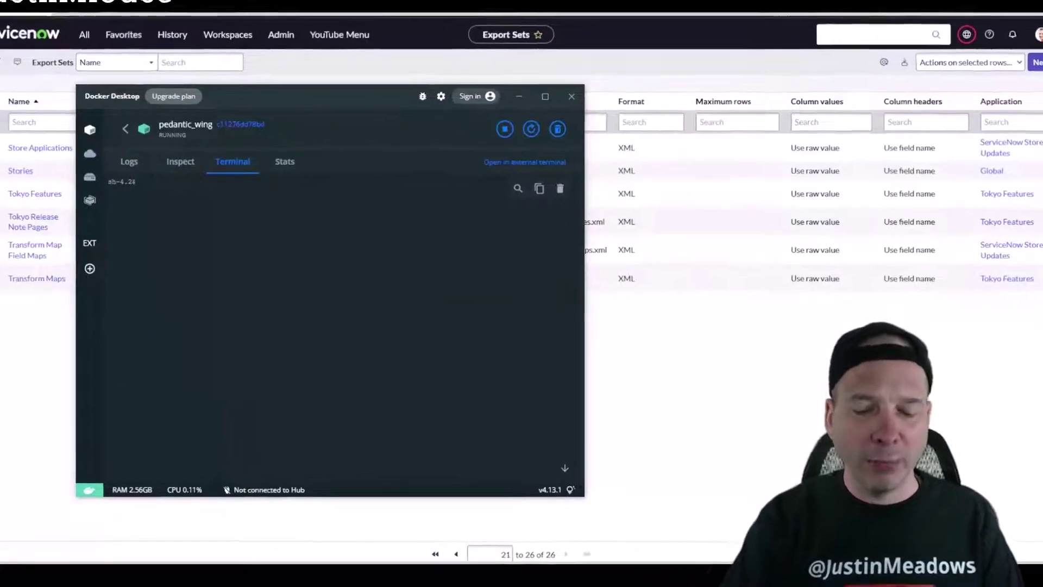
List the timestamped XML backup files in /opt/snc_mid_server/agent/export
text(cd /o)
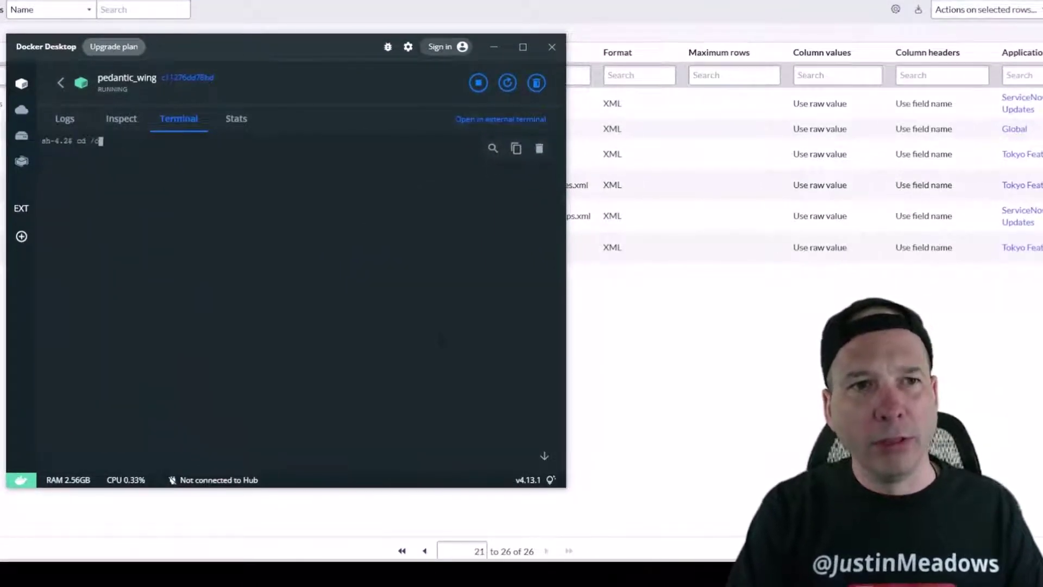
text(pt/snc_mid)
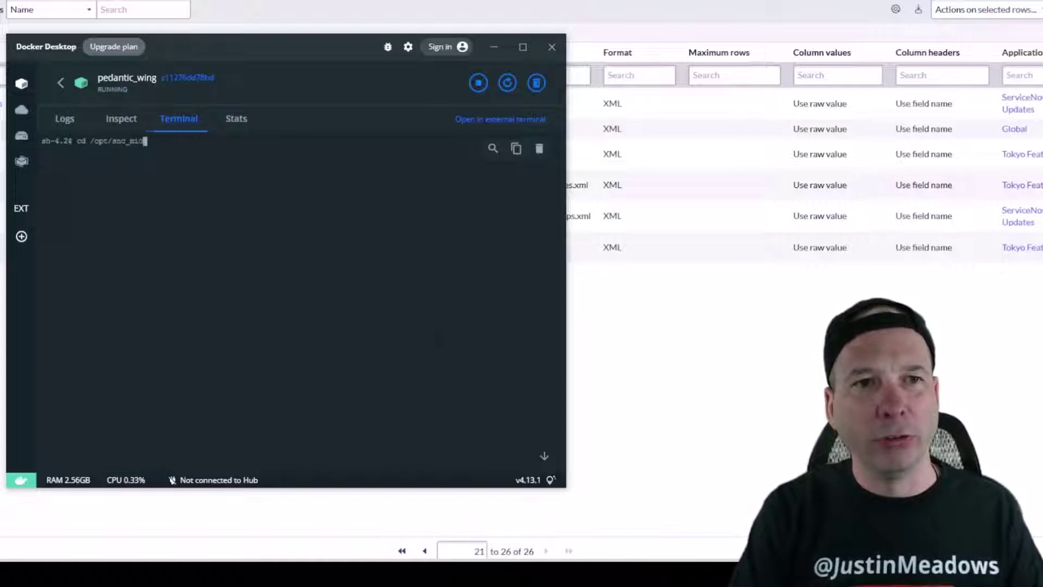
text(_server/)
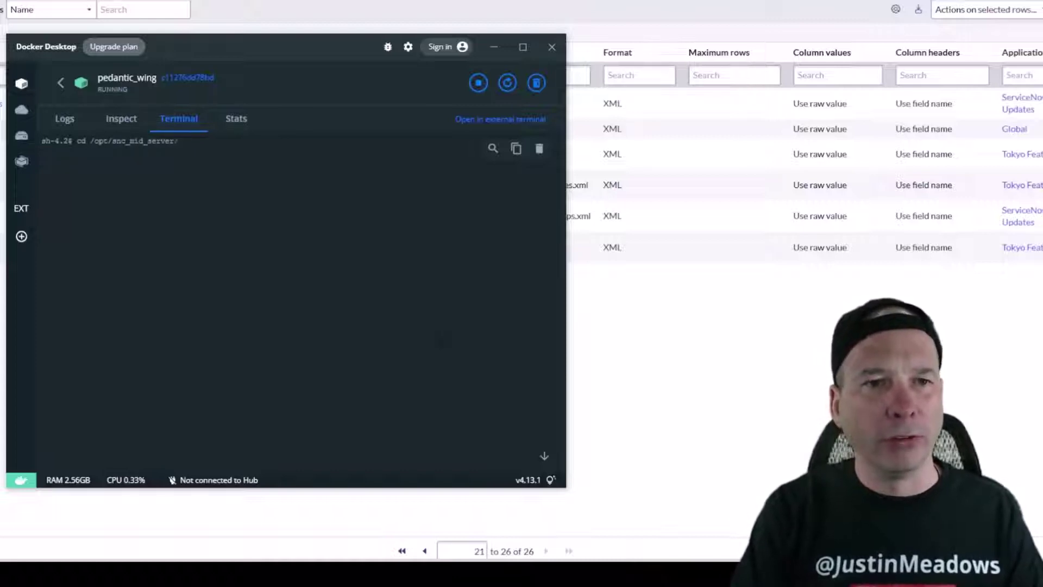
text(agent/export)
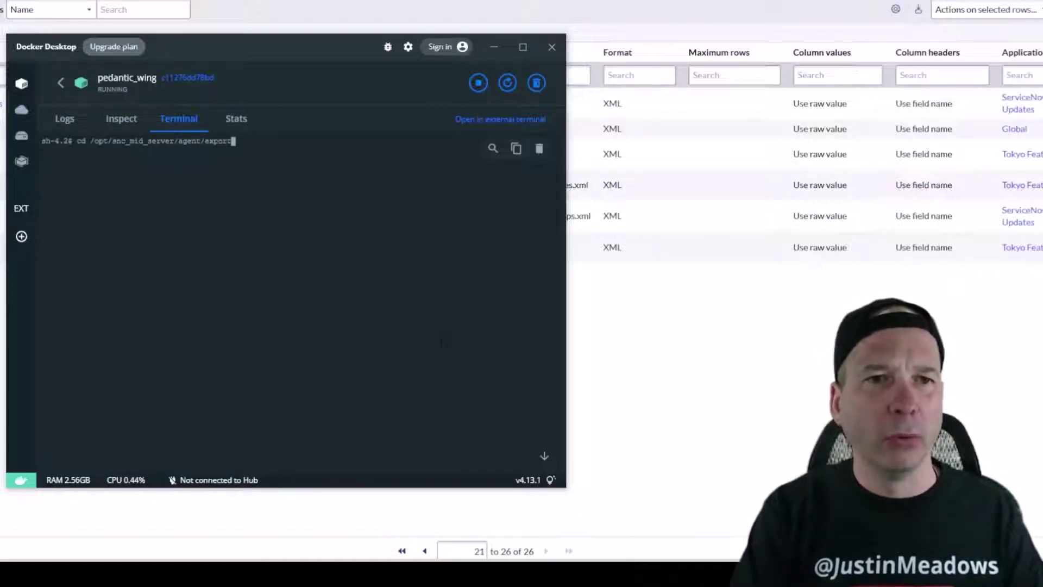
key(Return)
text(ls)
key(Return)
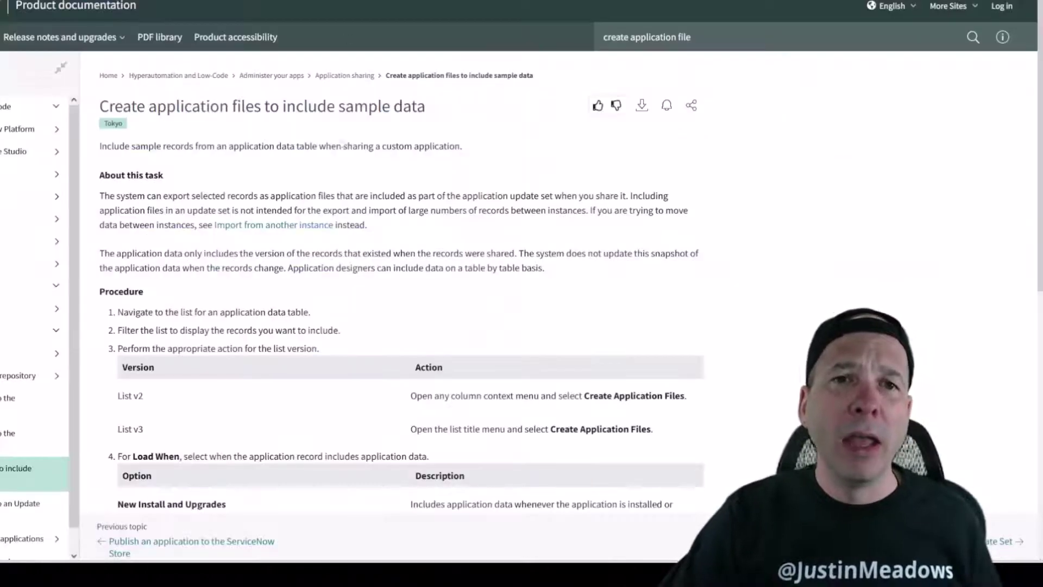
scroll(365, 269, down, 7)
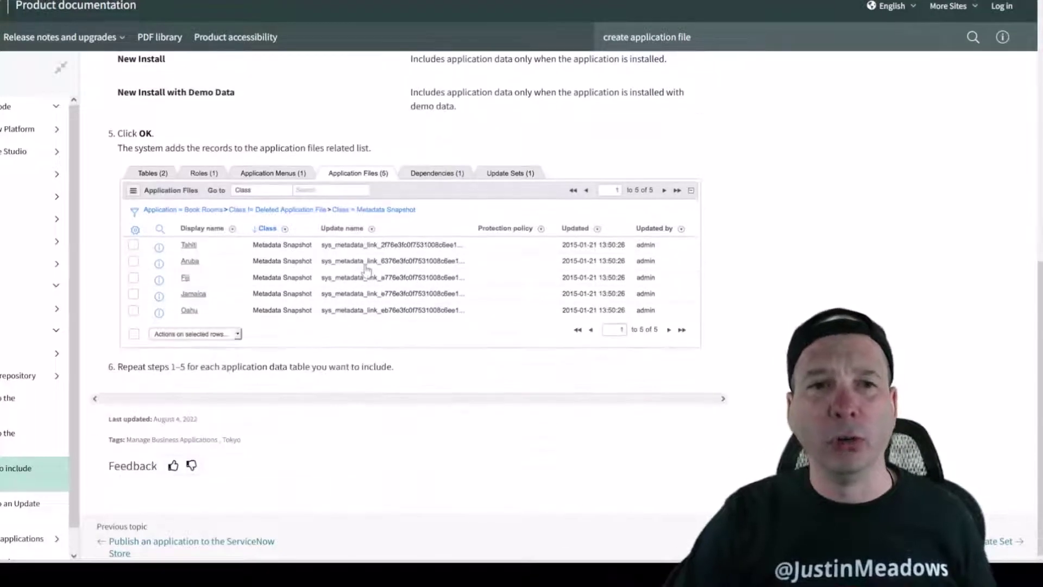
scroll(363, 287, up, 4)
scroll(364, 297, up, 3)
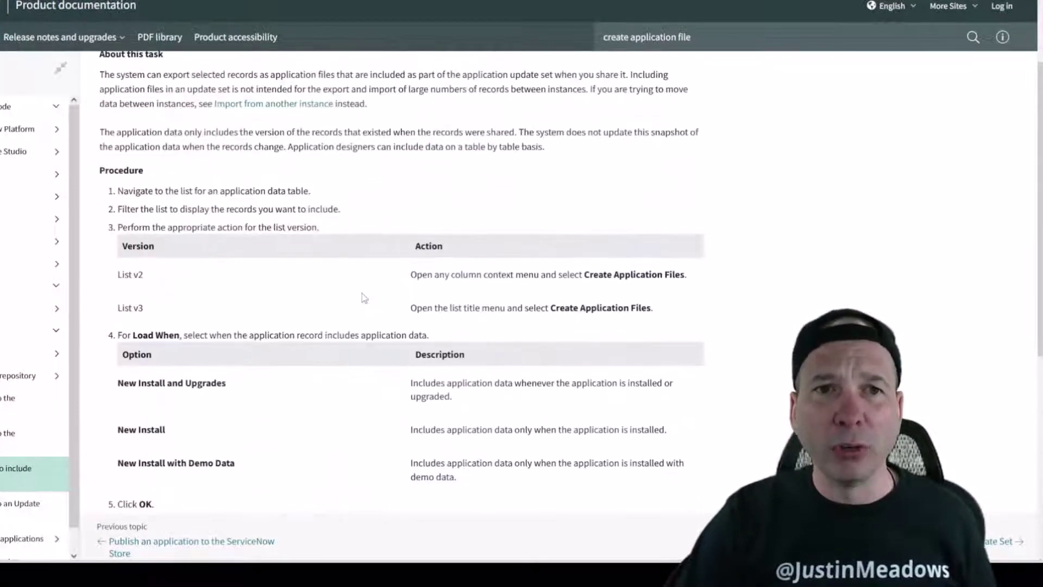
scroll(363, 298, up, 1)
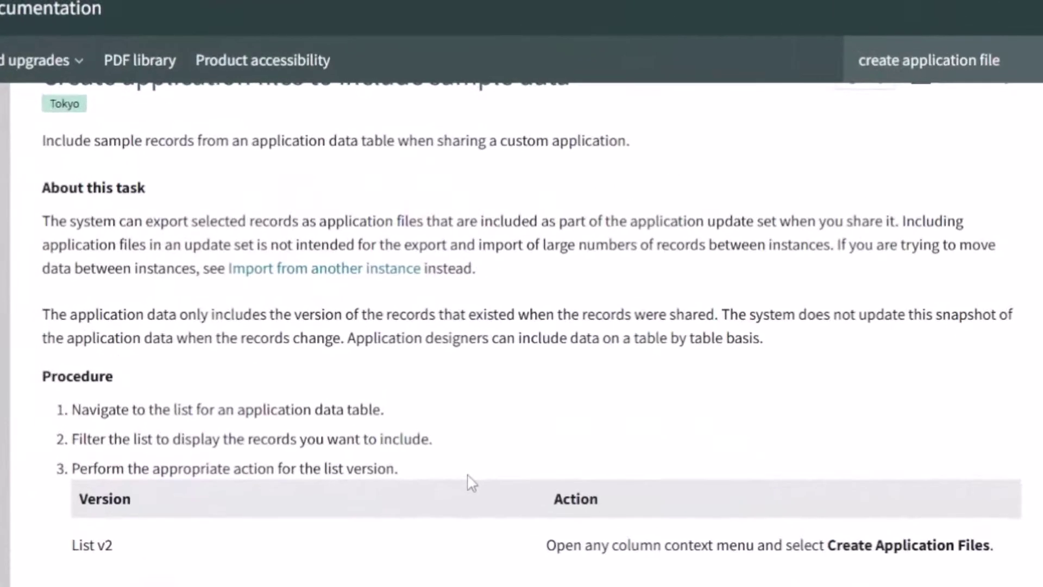
mouse_move(459, 223)
mouse_down()
mouse_move(650, 267)
mouse_move(755, 270)
mouse_move(718, 270)
mouse_up()
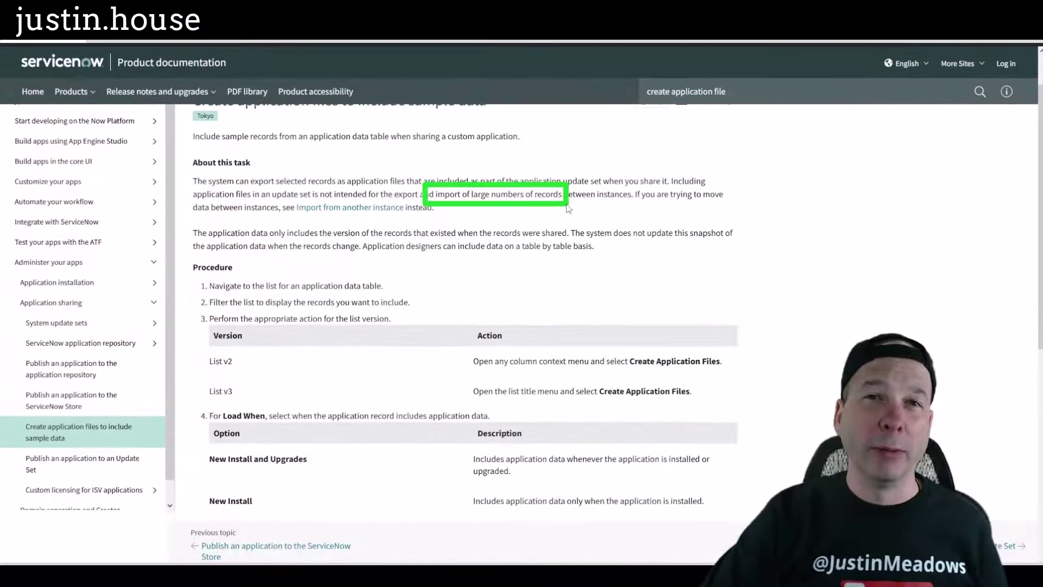
key(Escape)
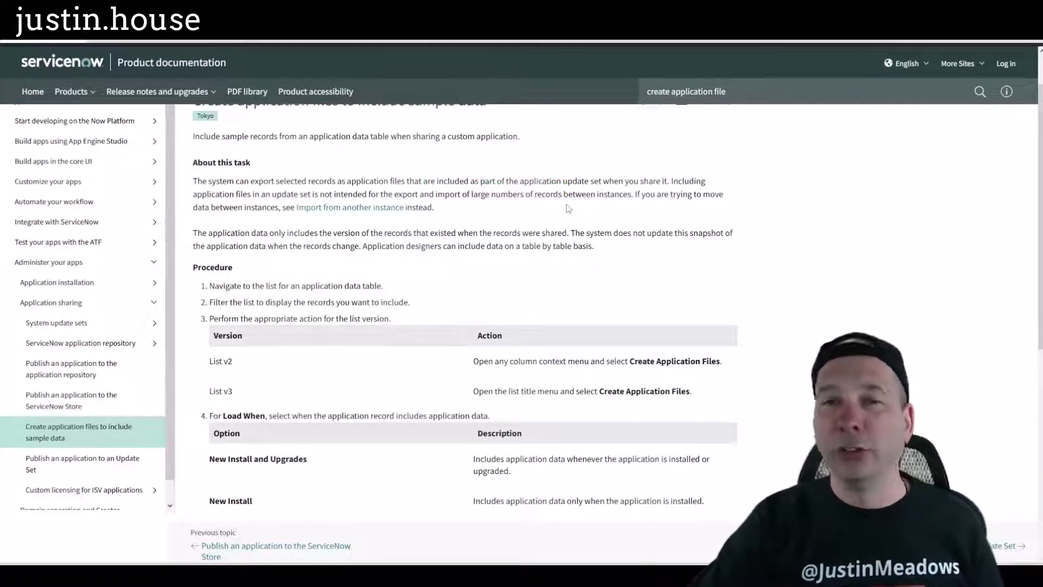